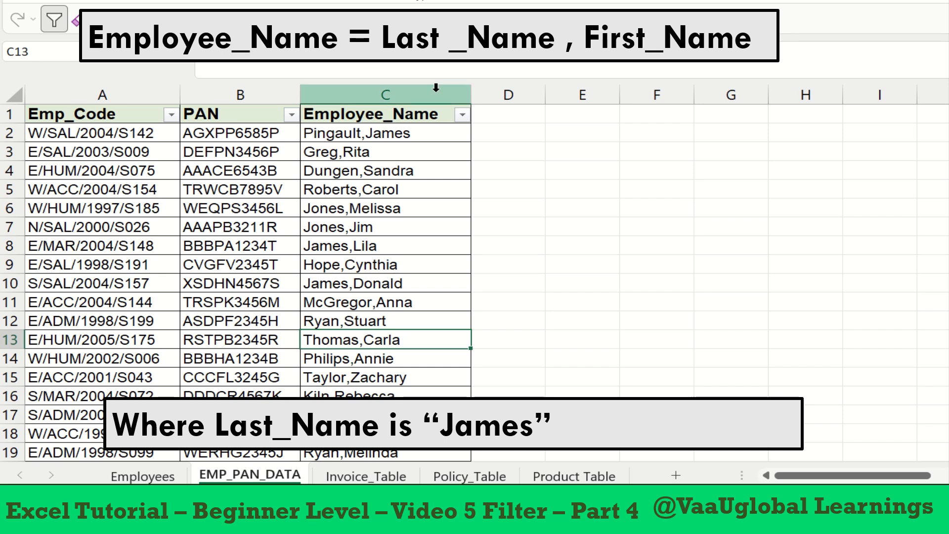
- Filter the Employee_Name column to entries that begin with the wanted last name, using a text filter
left_click(464, 118)
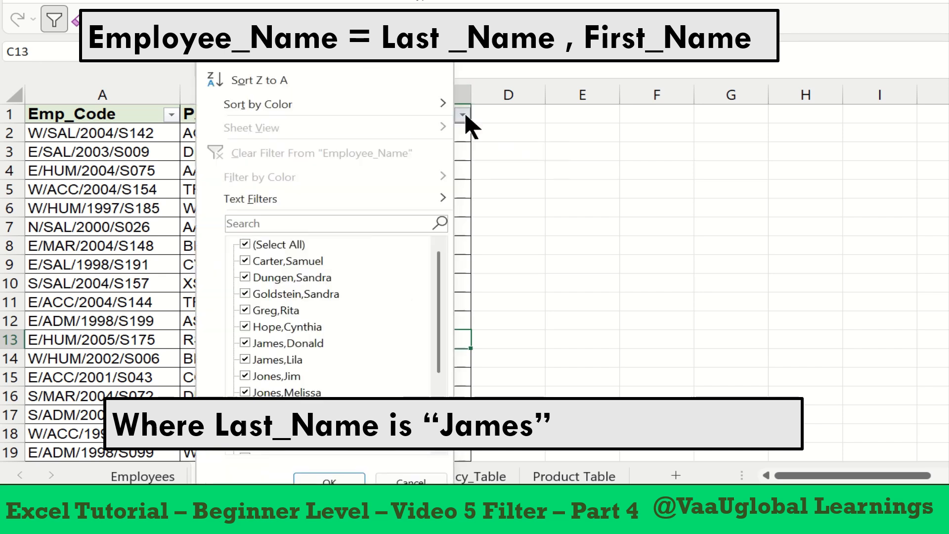
mouse_move(418, 207)
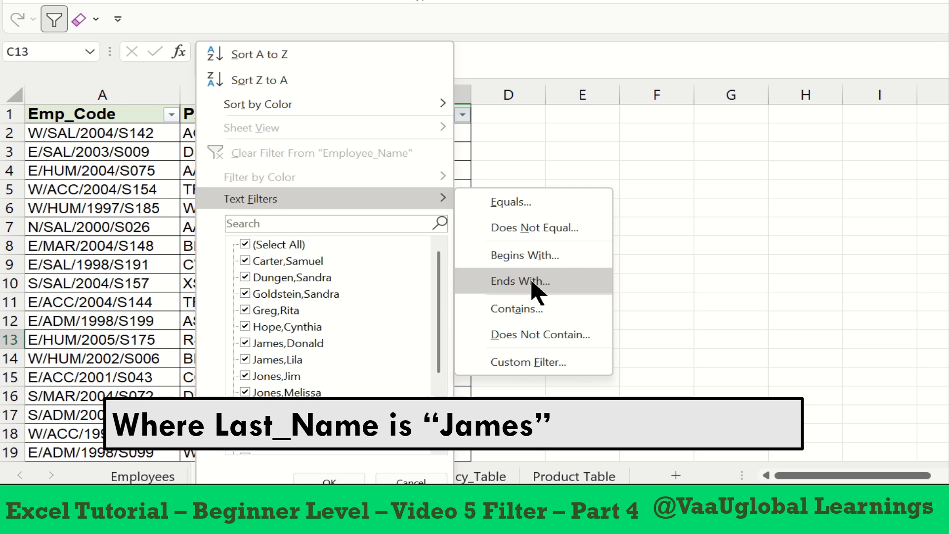
left_click(529, 253)
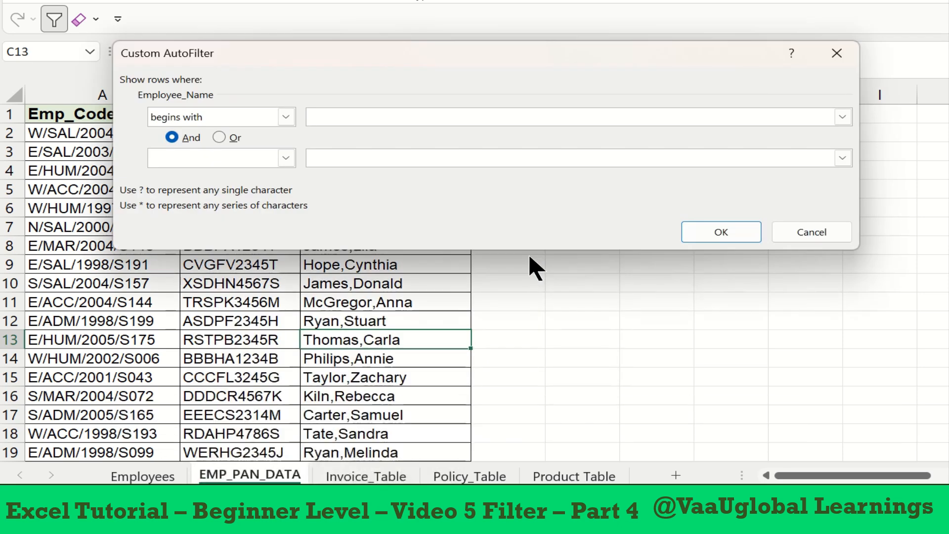
type("James")
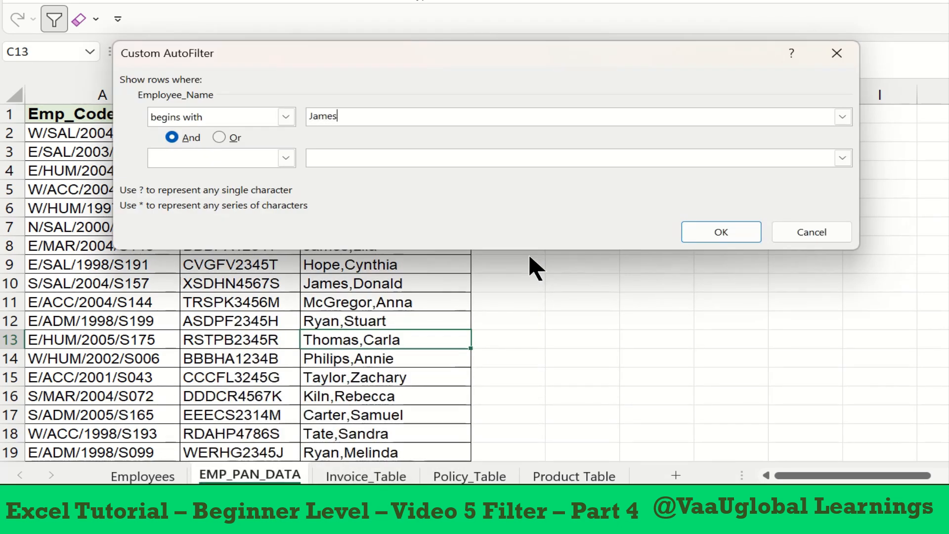
left_click(722, 233)
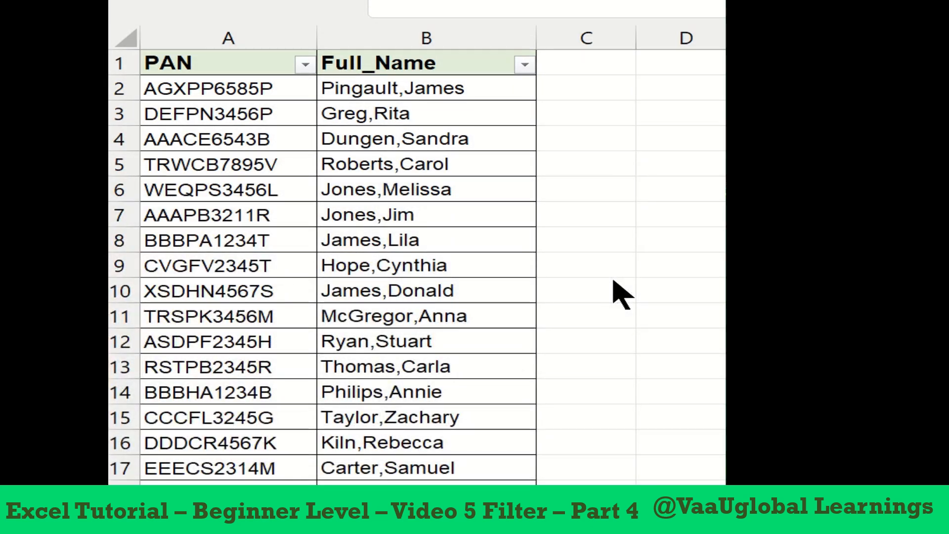
key("ctrl+c")
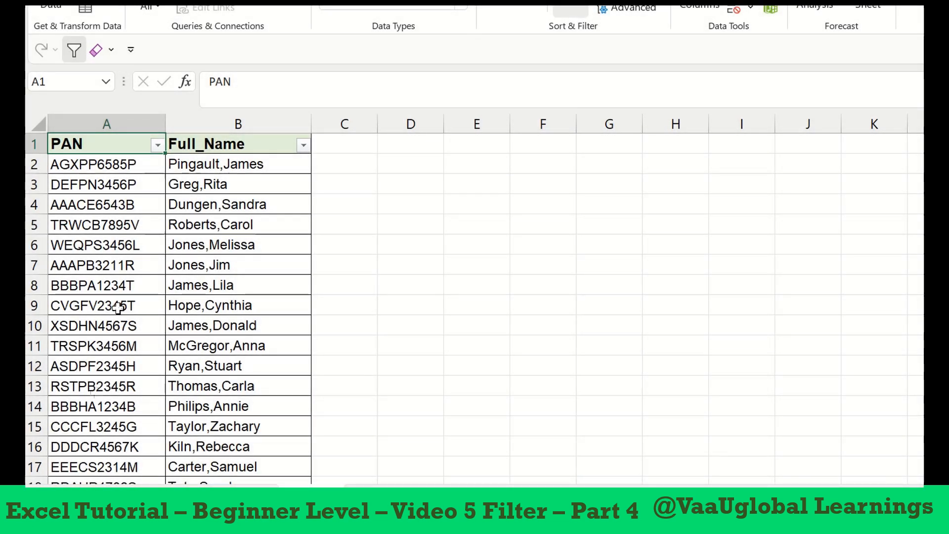
- Filter the PAN column to codes whose fourth letter is P, using a begins-with text filter of ???P
left_click(158, 144)
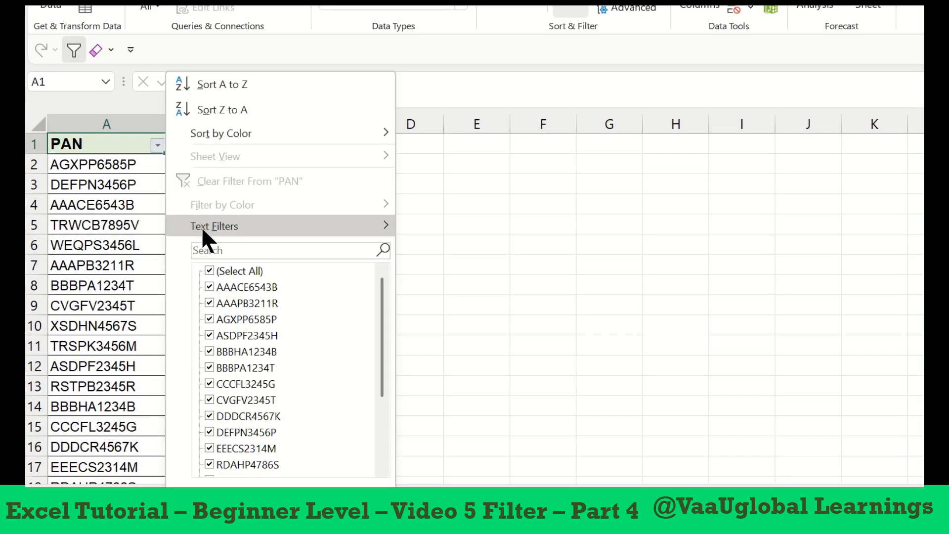
mouse_move(200, 227)
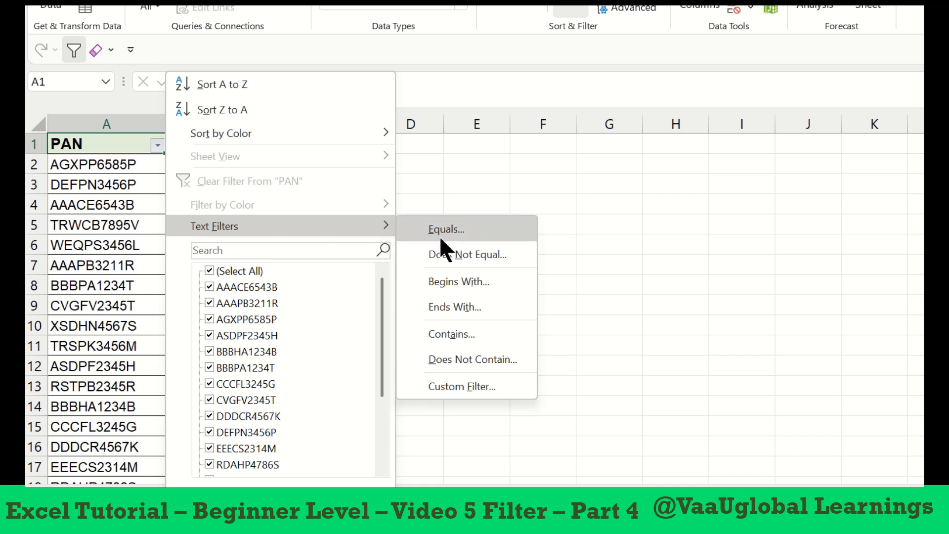
left_click(457, 282)
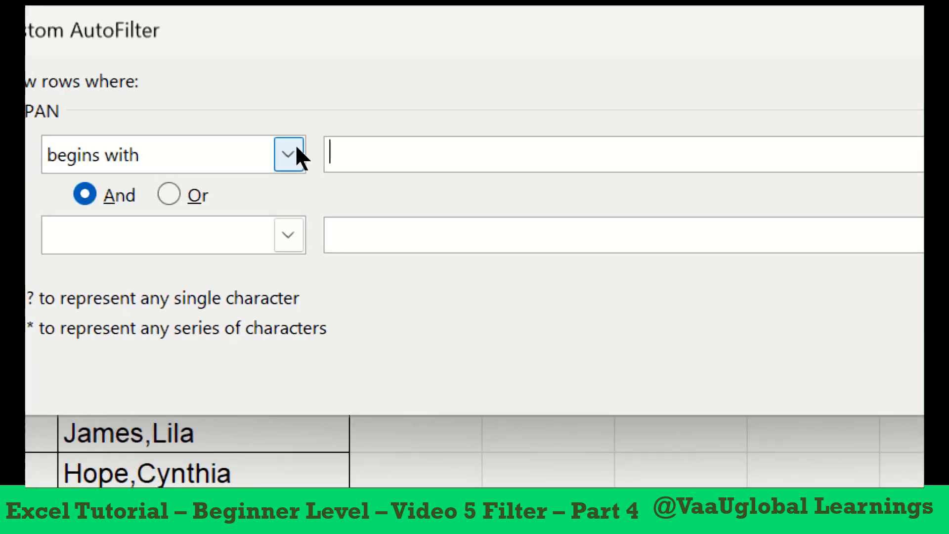
type("P")
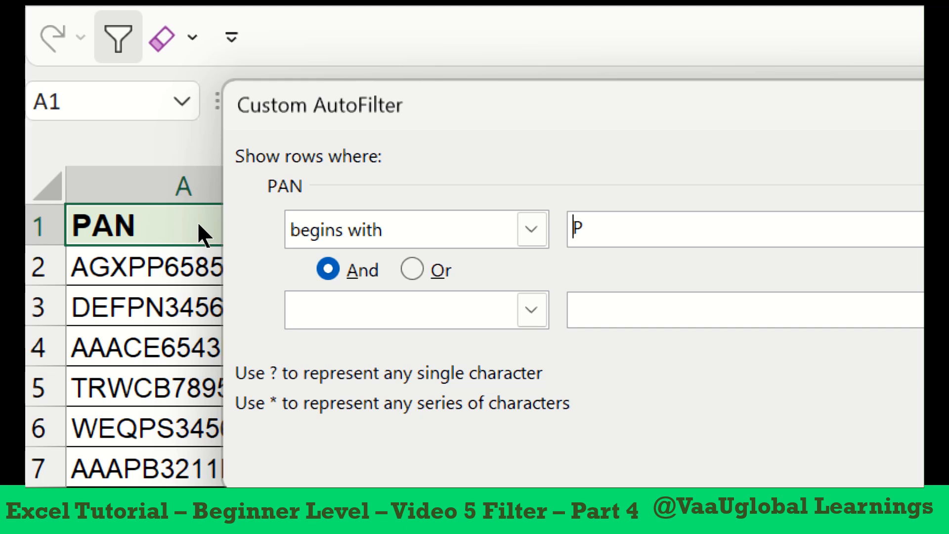
type("?")
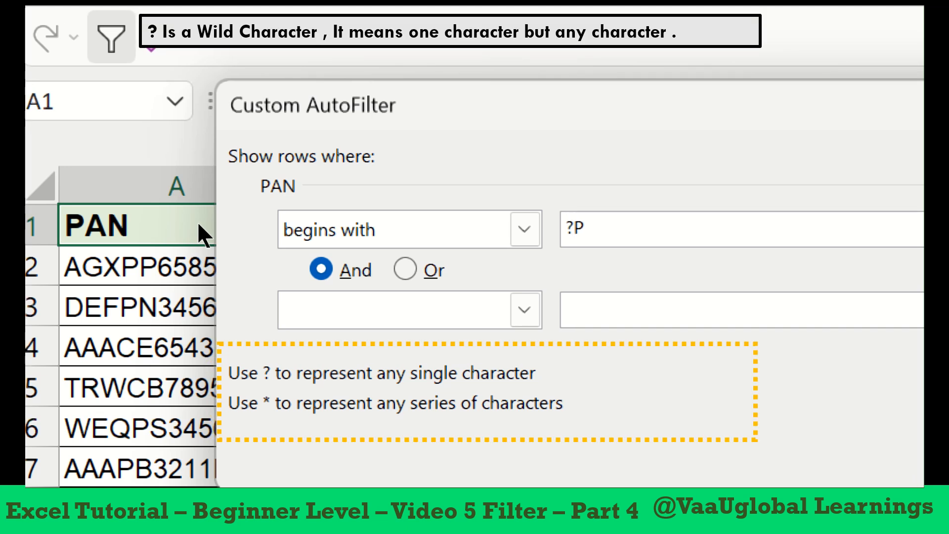
type("?")
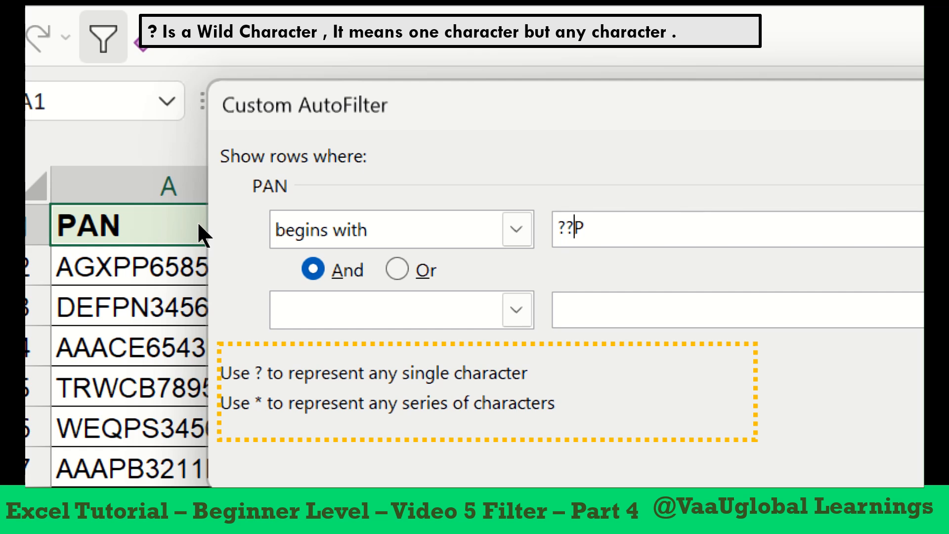
type("?")
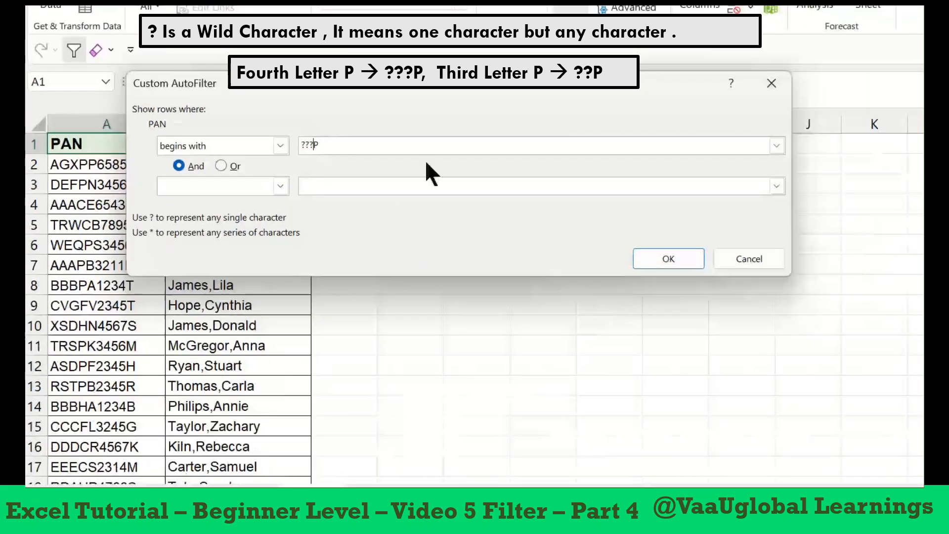
left_click(648, 254)
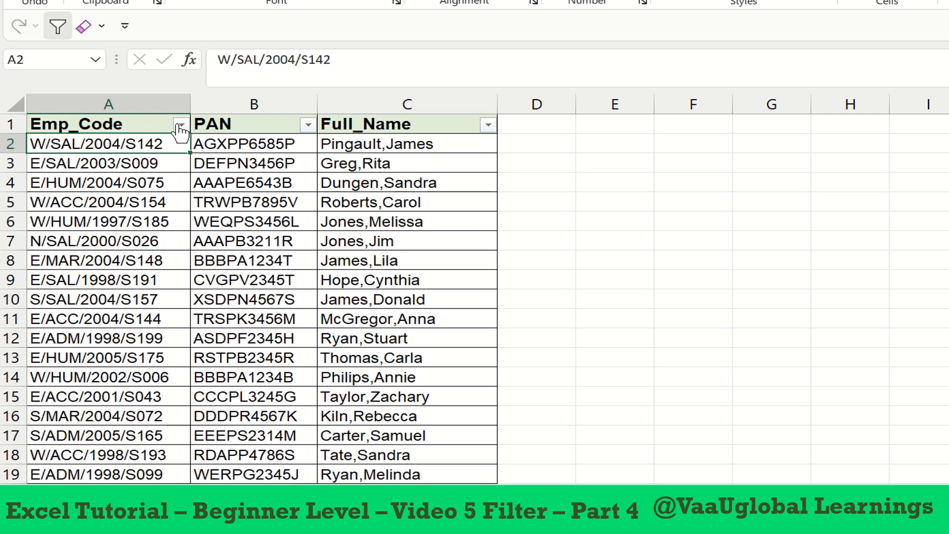
key("ctrl+c")
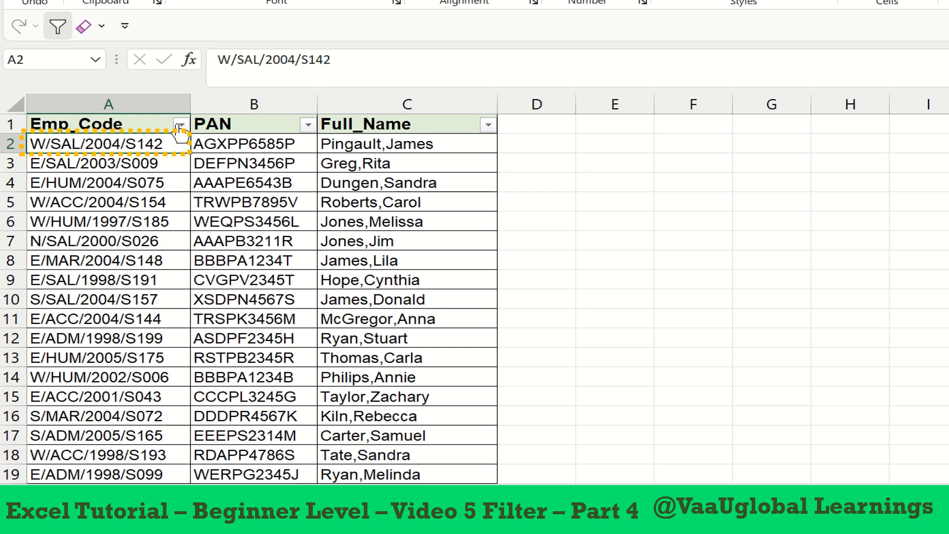
key("Escape")
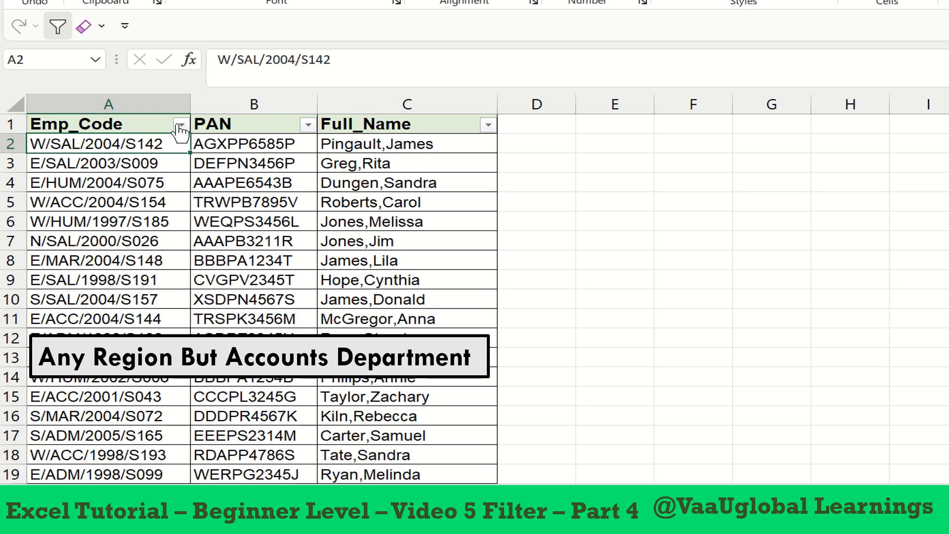
- Filter the Emp_Code column to Accounts employees of any region, using a begins-with text filter of ??acc
left_click(181, 126)
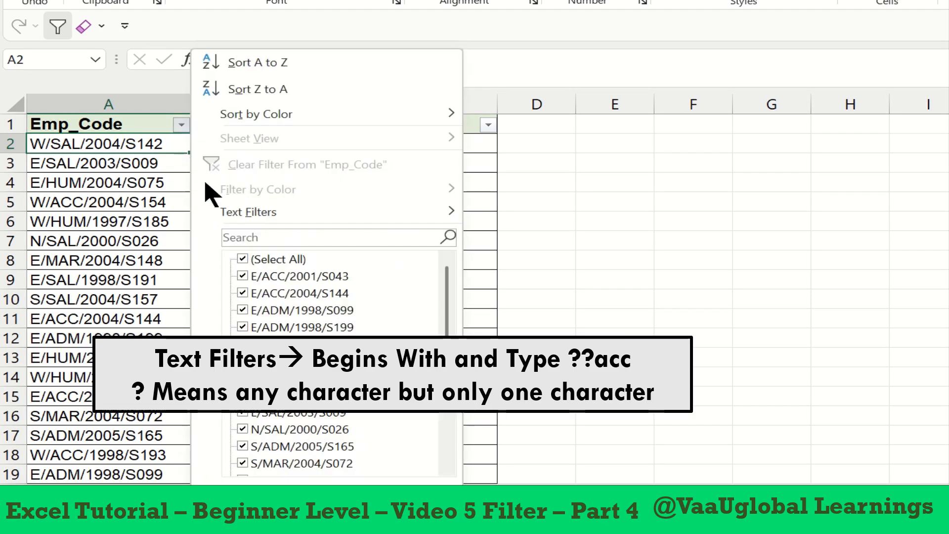
mouse_move(229, 211)
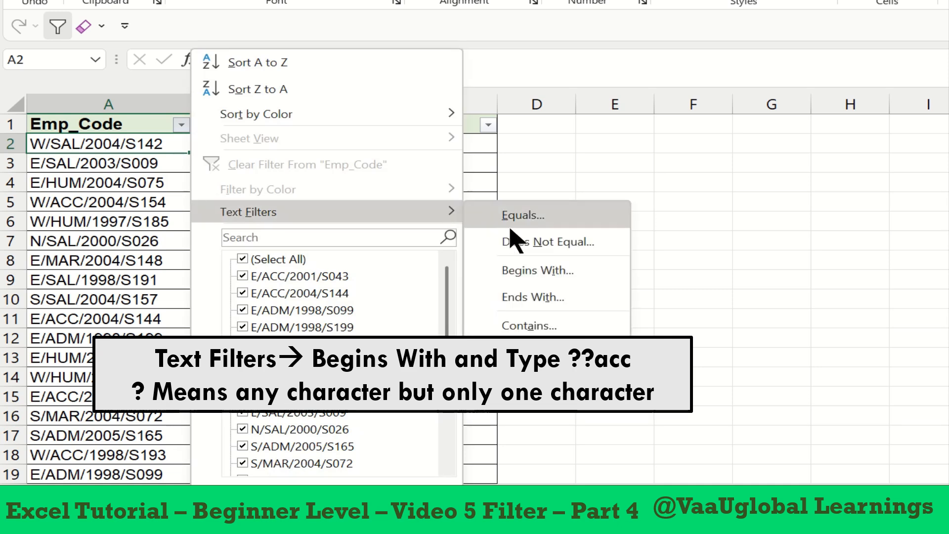
left_click(517, 274)
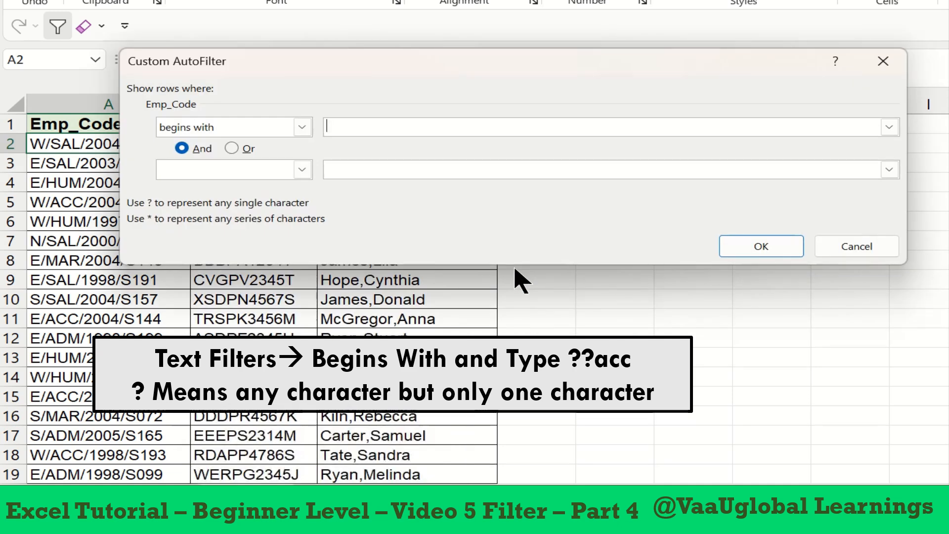
type("??acc")
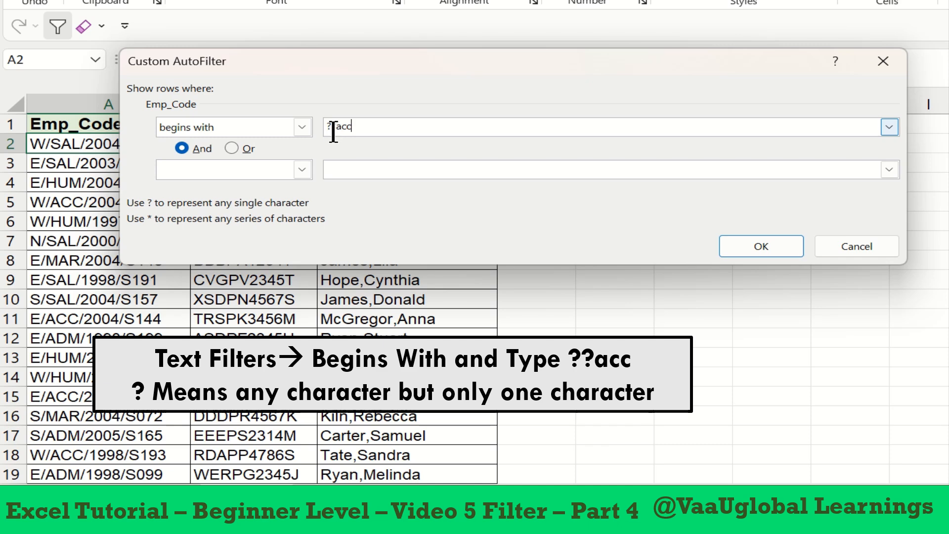
left_click(753, 247)
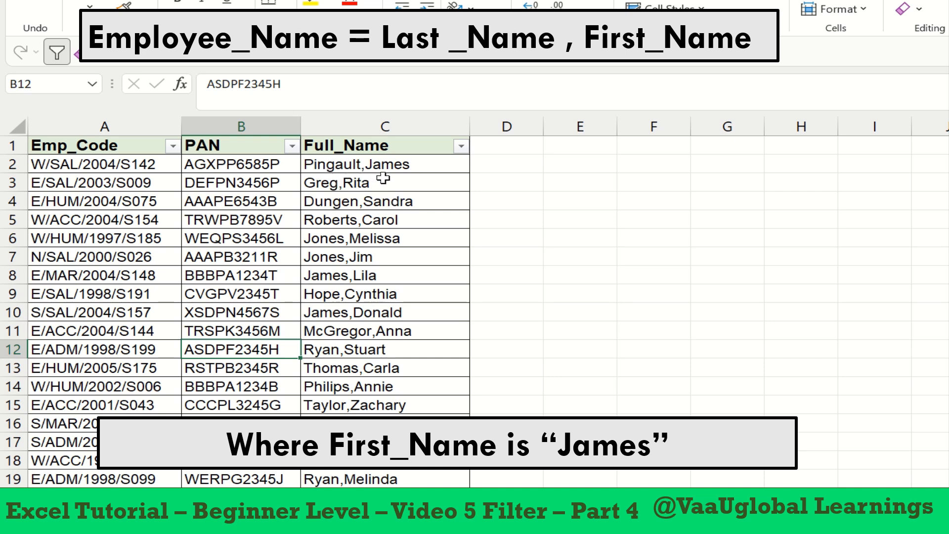
- Filter the Full_Name column to entries that end with the wanted first name, using a text filter
left_click(461, 147)
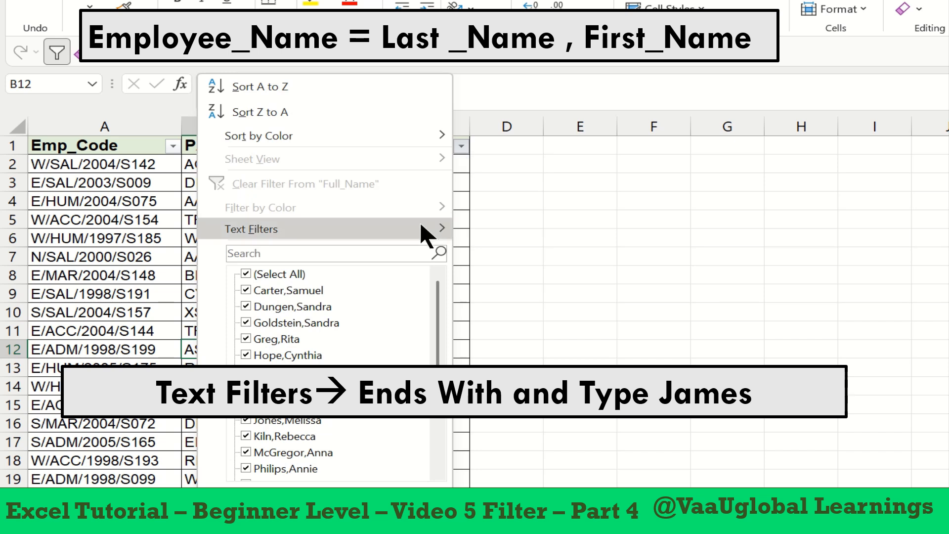
mouse_move(420, 223)
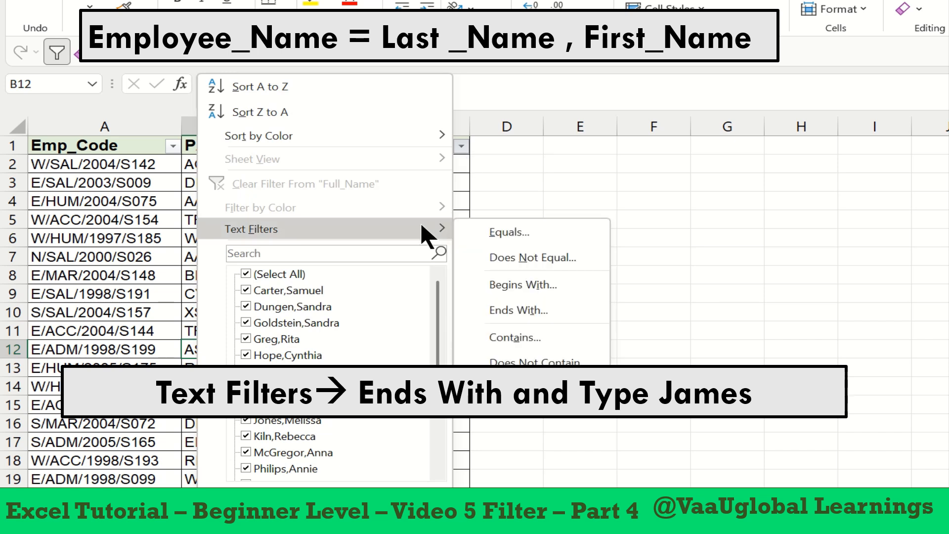
left_click(527, 308)
type("James")
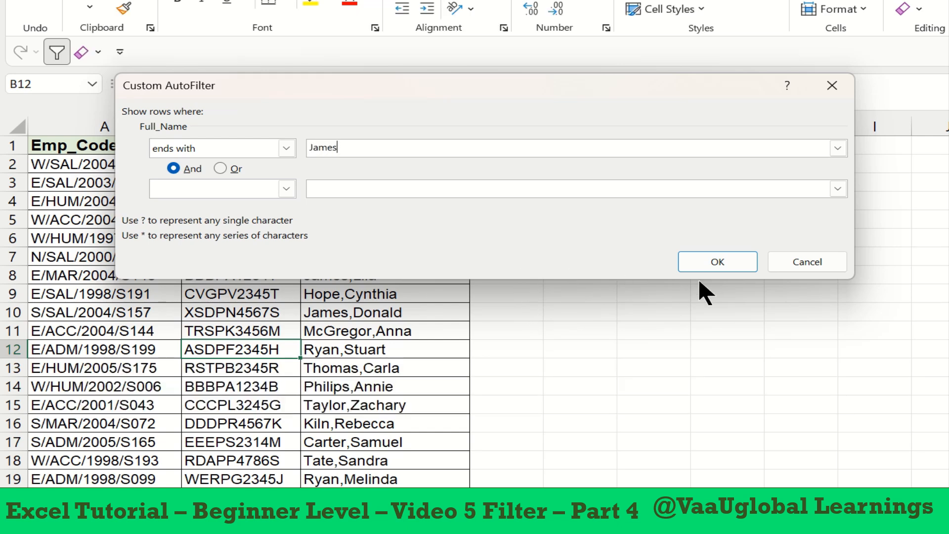
left_click(720, 259)
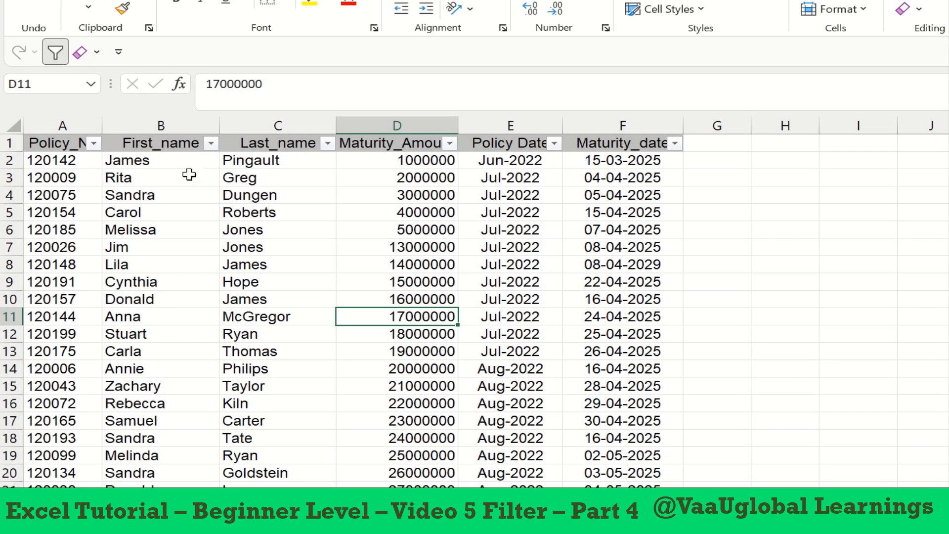
- Filter the First_name column to names whose second-last letter is e, using an ends-with text filter of e?
left_click(211, 144)
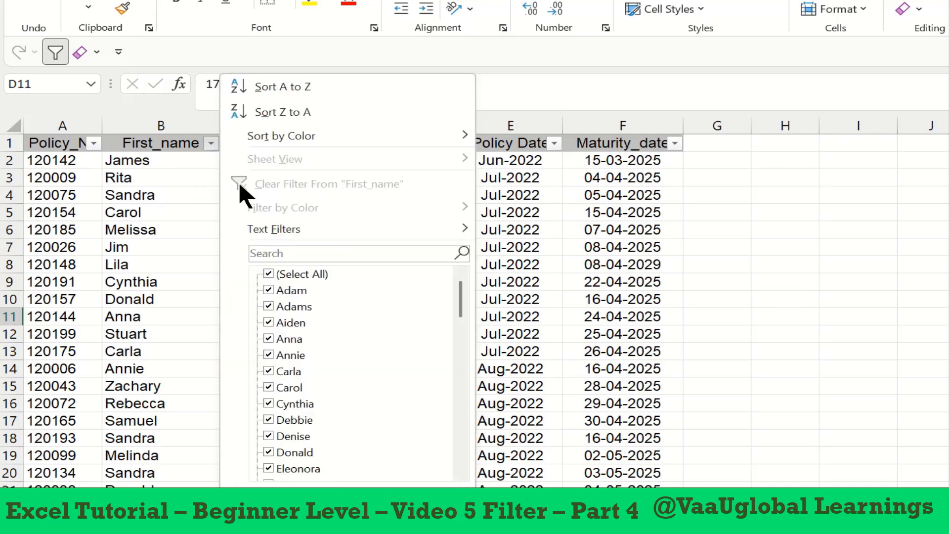
mouse_move(250, 230)
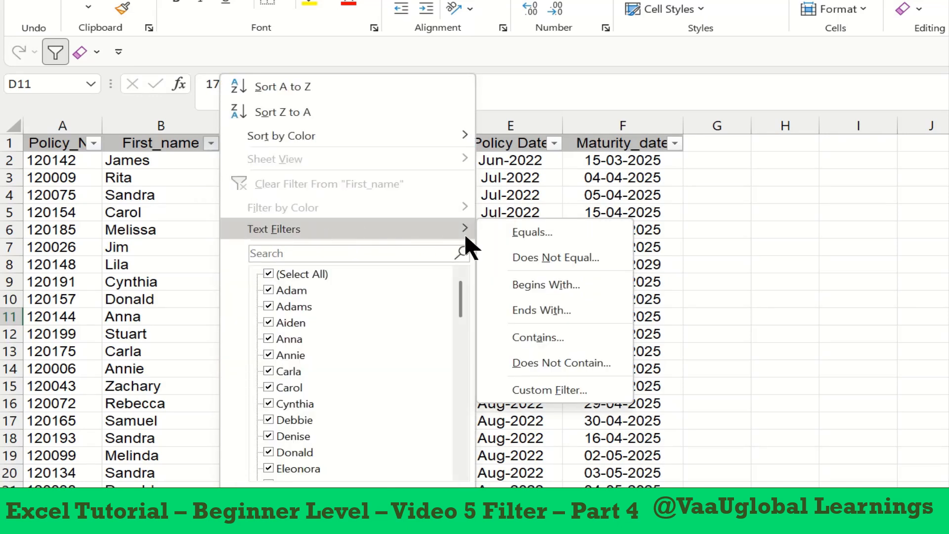
left_click(541, 310)
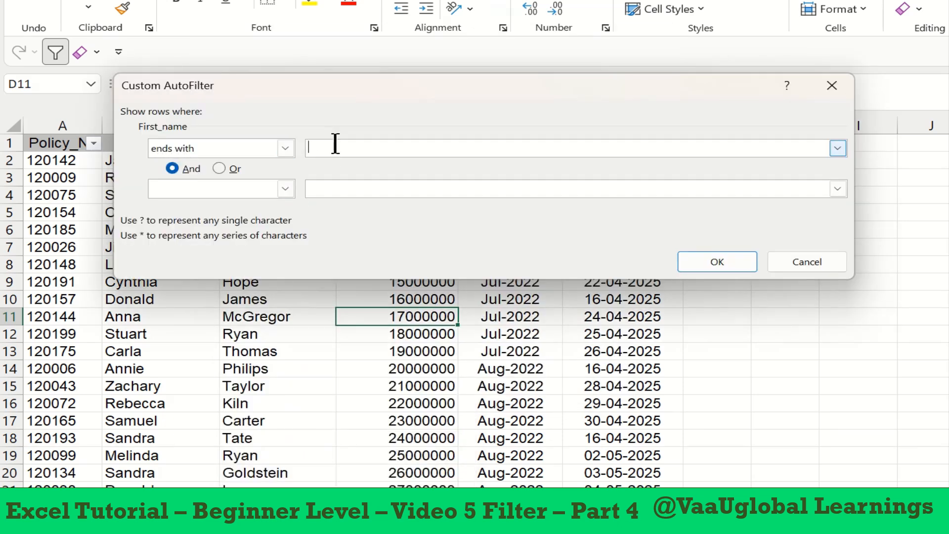
type("e")
type("?")
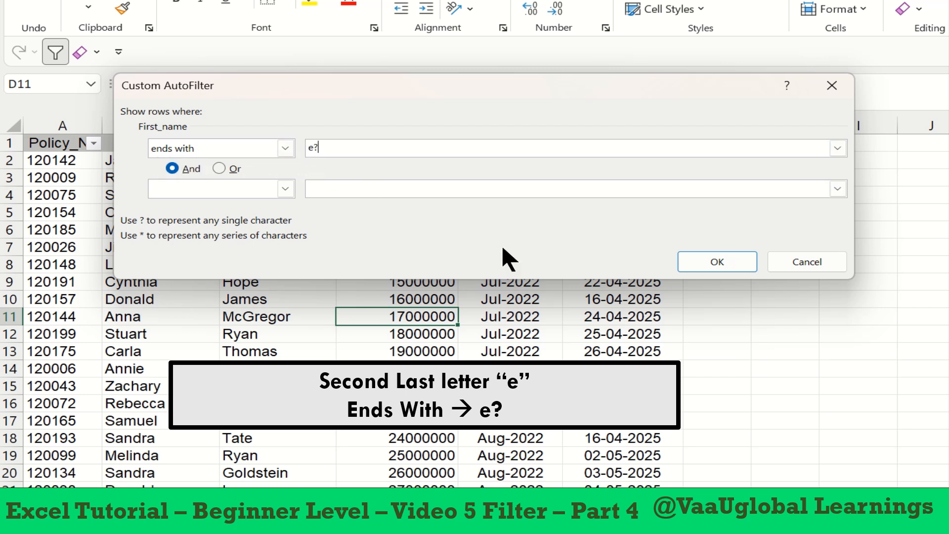
left_click(701, 259)
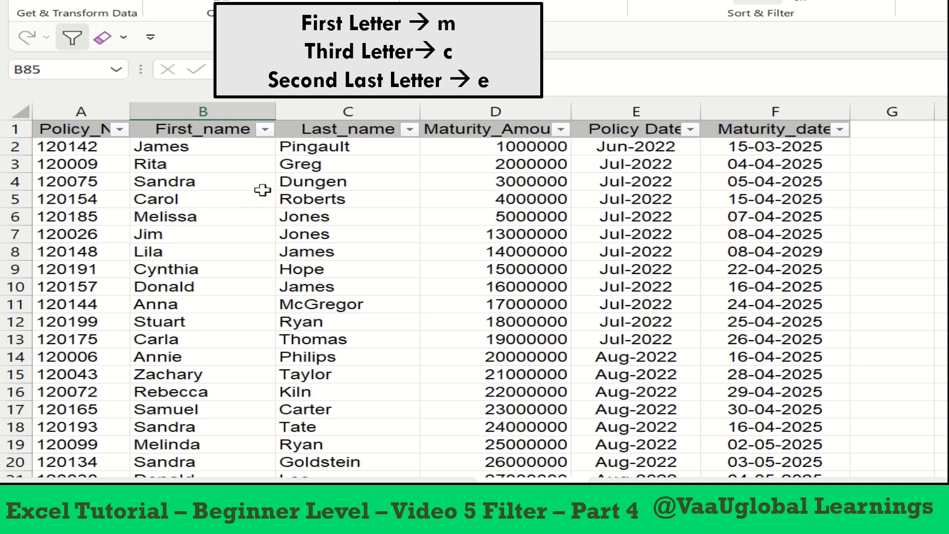
- Filter the First_name column with an equals text filter of M?c*e?, matching first letter m, third letter c and second-last letter e
left_click(265, 130)
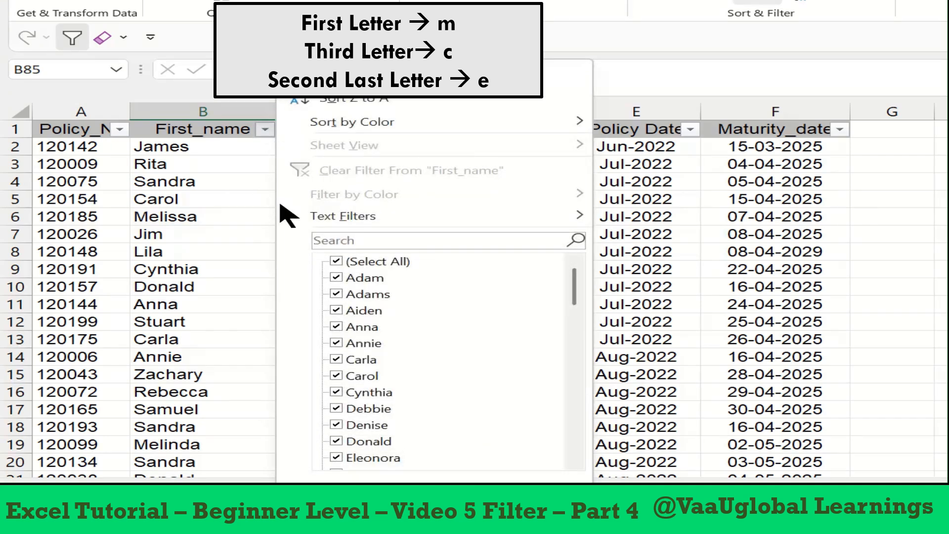
mouse_move(320, 224)
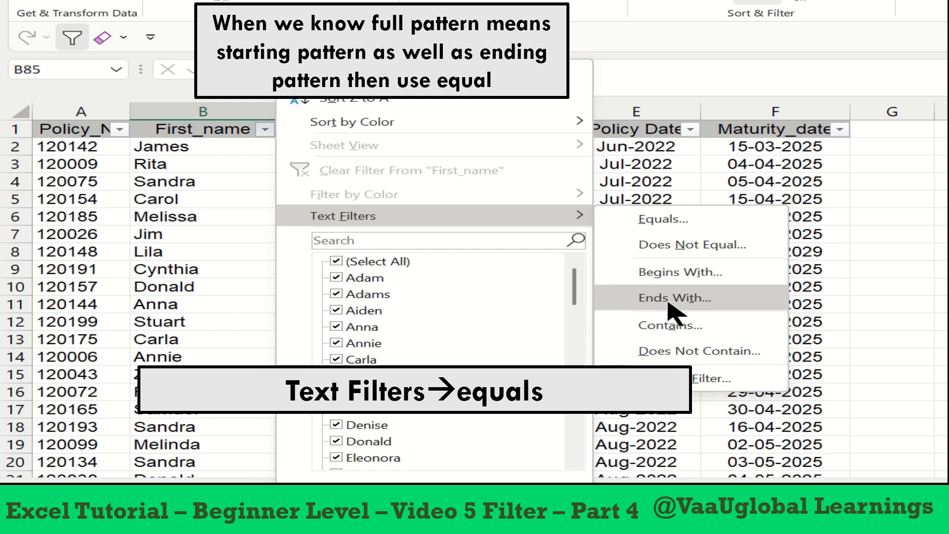
left_click(660, 220)
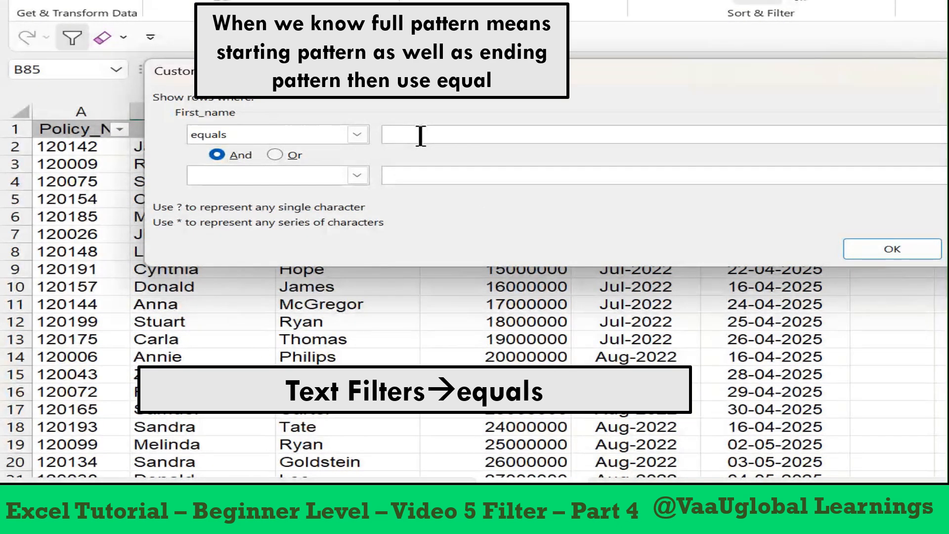
type("M")
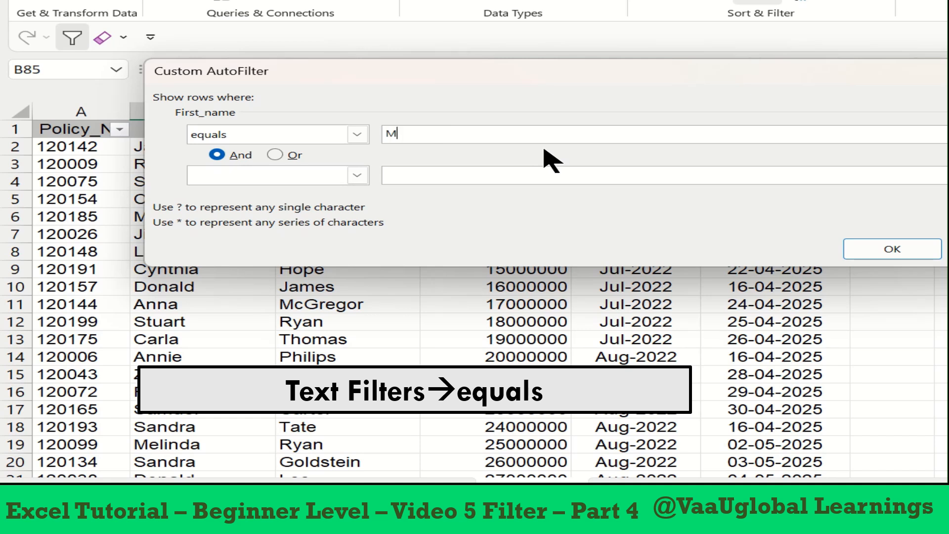
type("?c")
type("?")
key("Left")
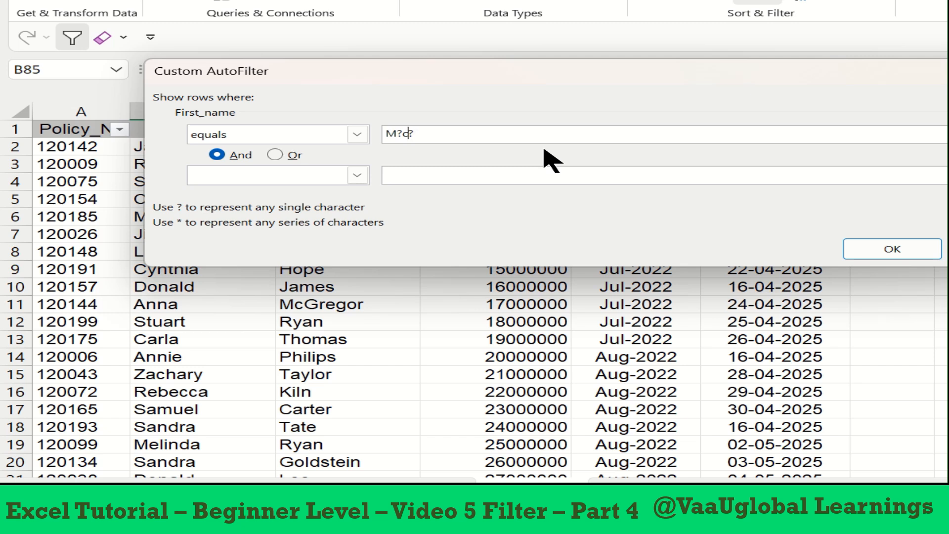
type("e")
key("Left")
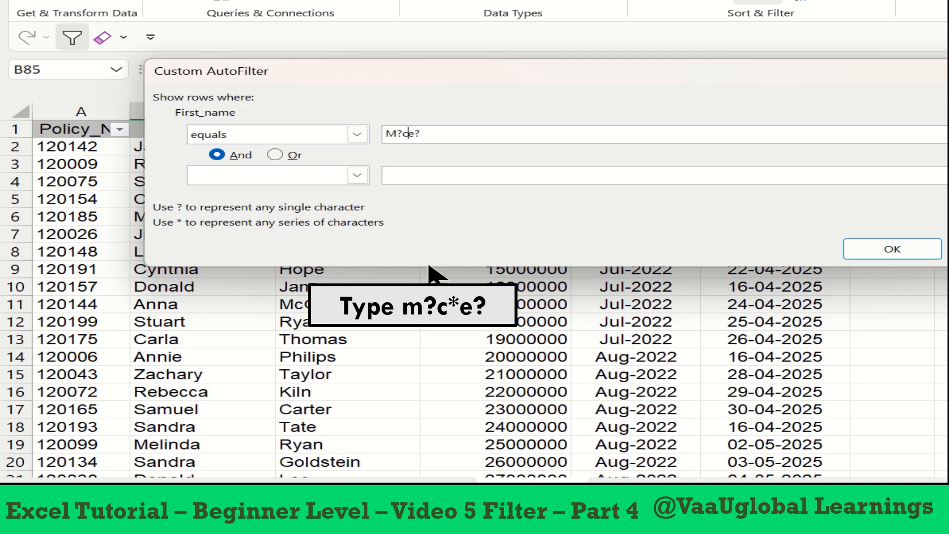
type("*")
left_click(896, 251)
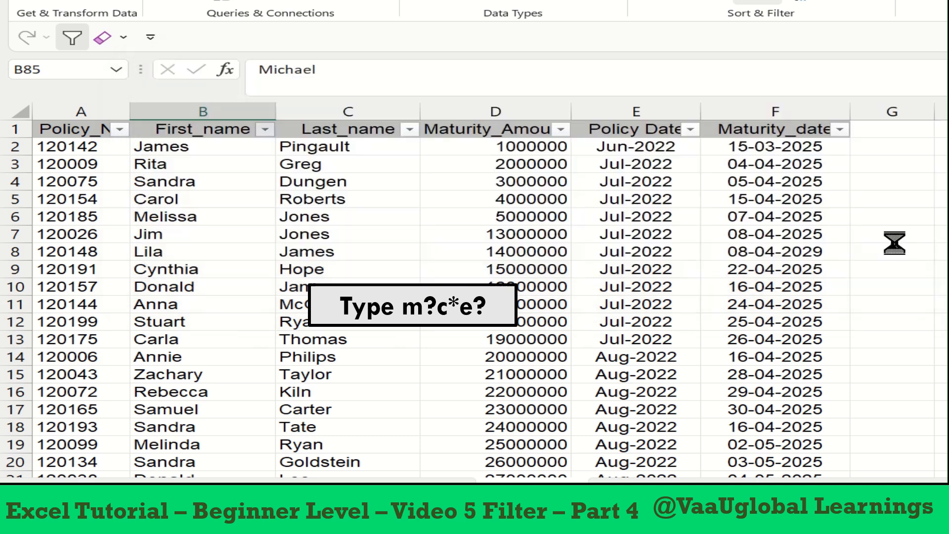